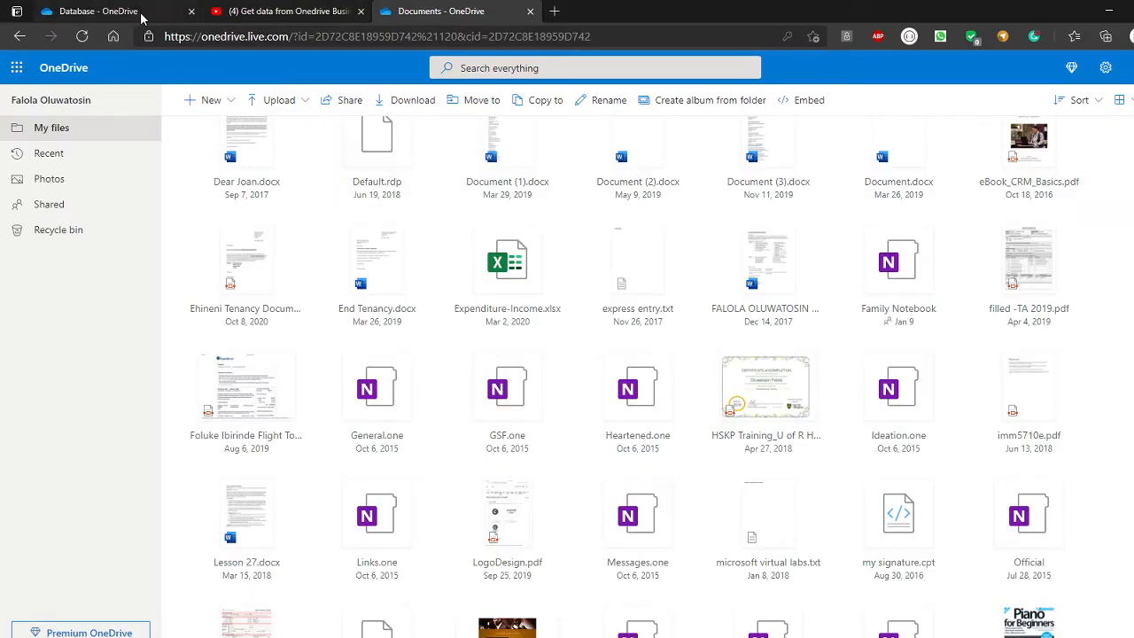
# Step: Switch to the business OneDrive page showing the Database folder
pyautogui.click(124, 11)
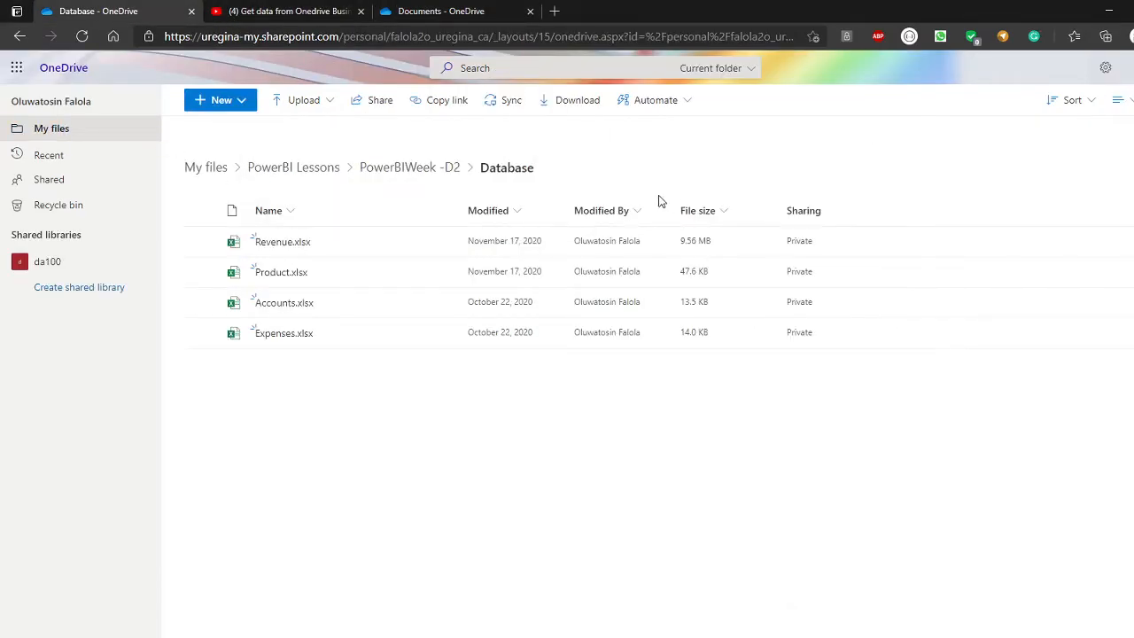
pyautogui.moveTo(373, 253)
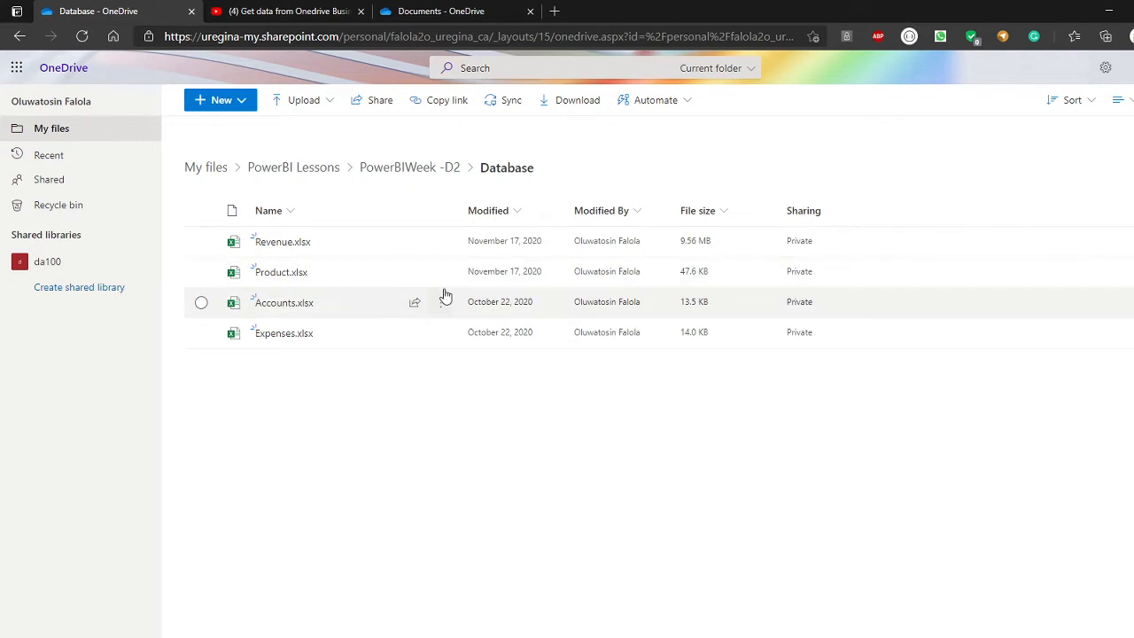
pyautogui.moveTo(418, 308)
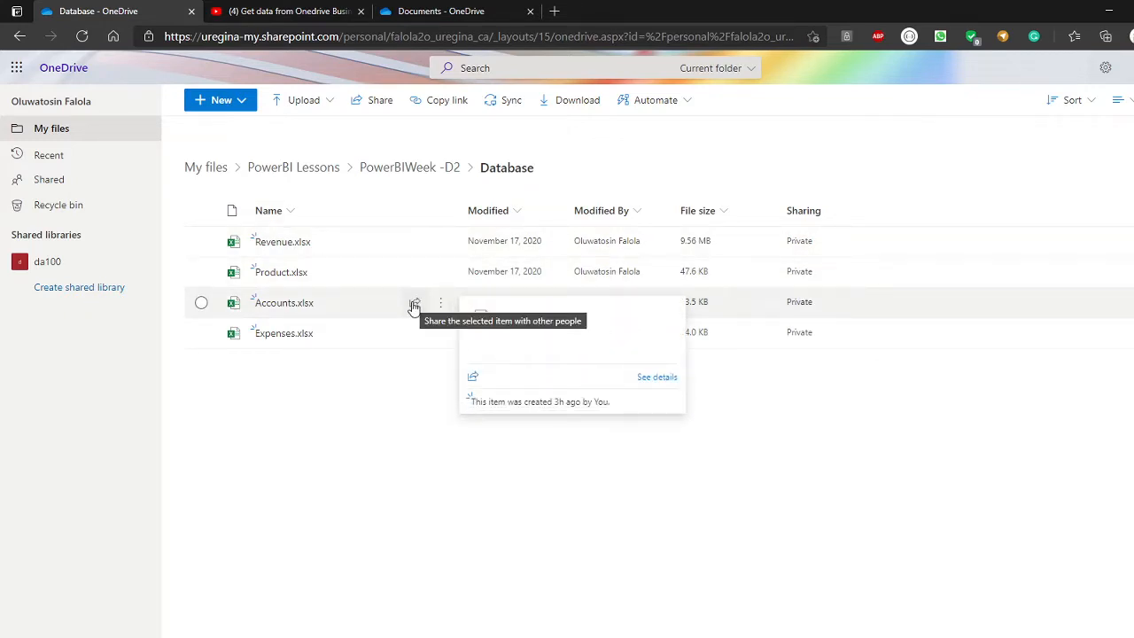
pyautogui.click(416, 306)
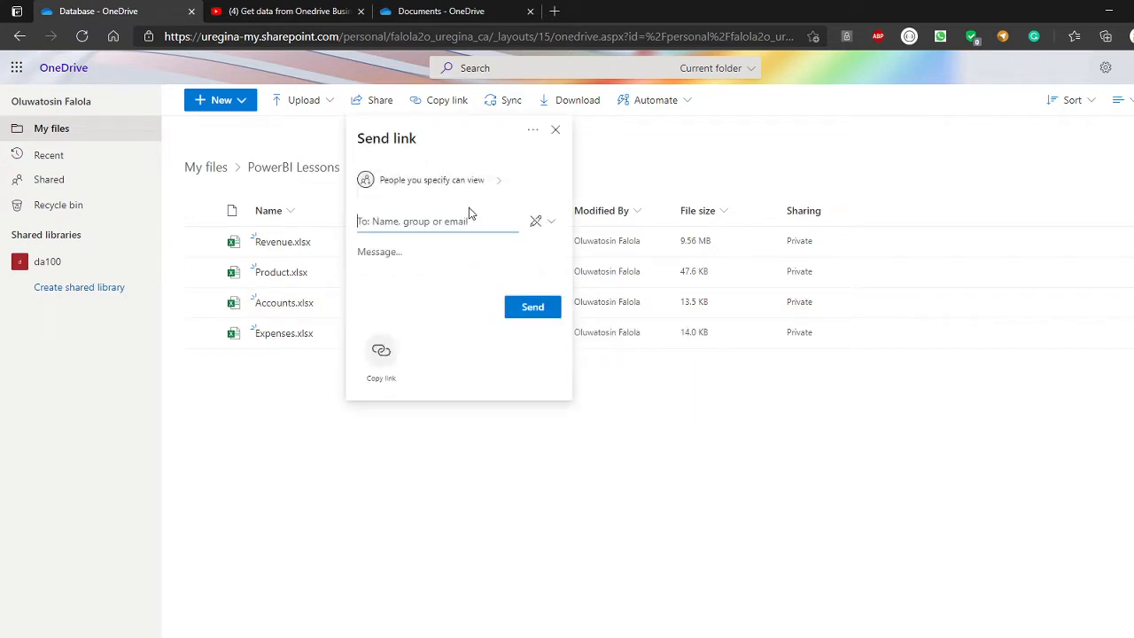
pyautogui.click(391, 363)
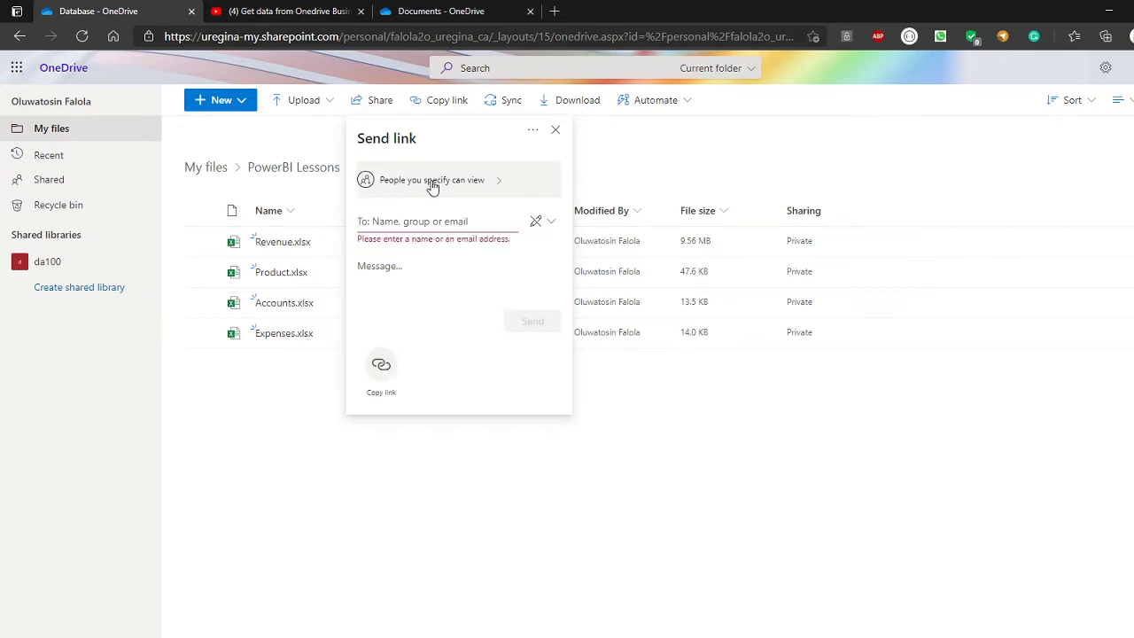
pyautogui.click(557, 130)
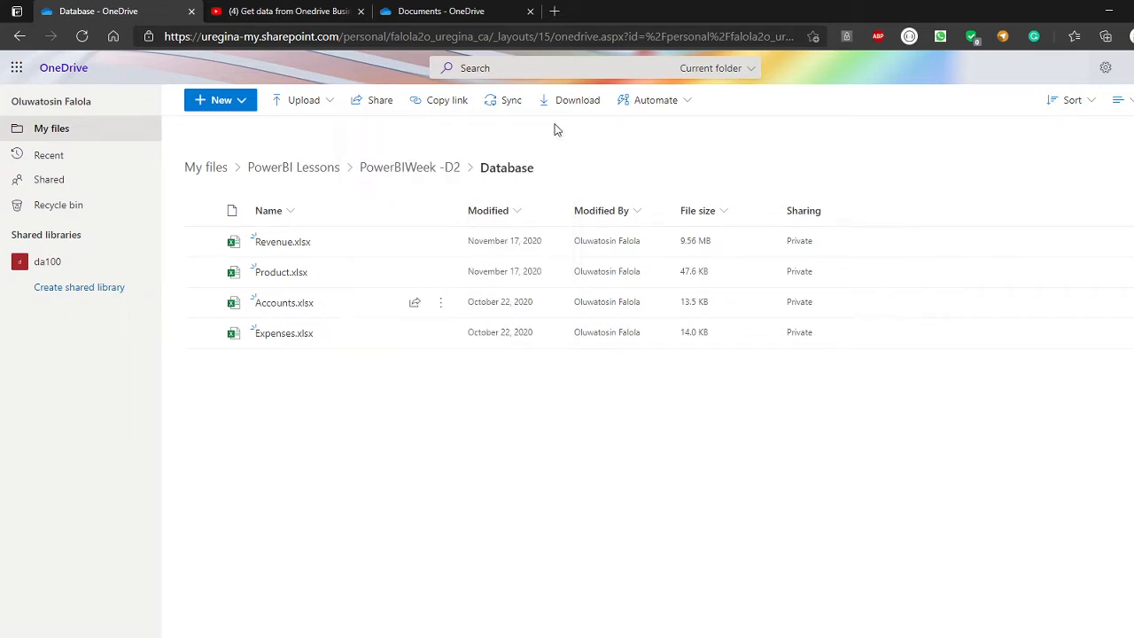
# Step: Copy the sharing link of Accounts.xlsx in the Database folder and close the link confirmation
pyautogui.click(441, 306)
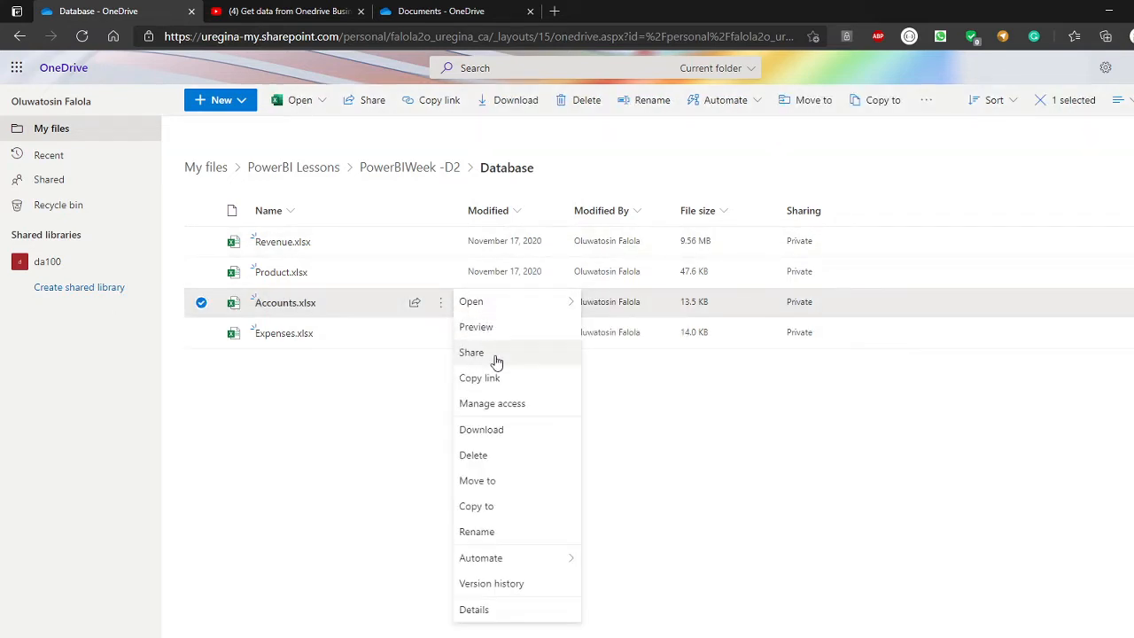
pyautogui.click(488, 382)
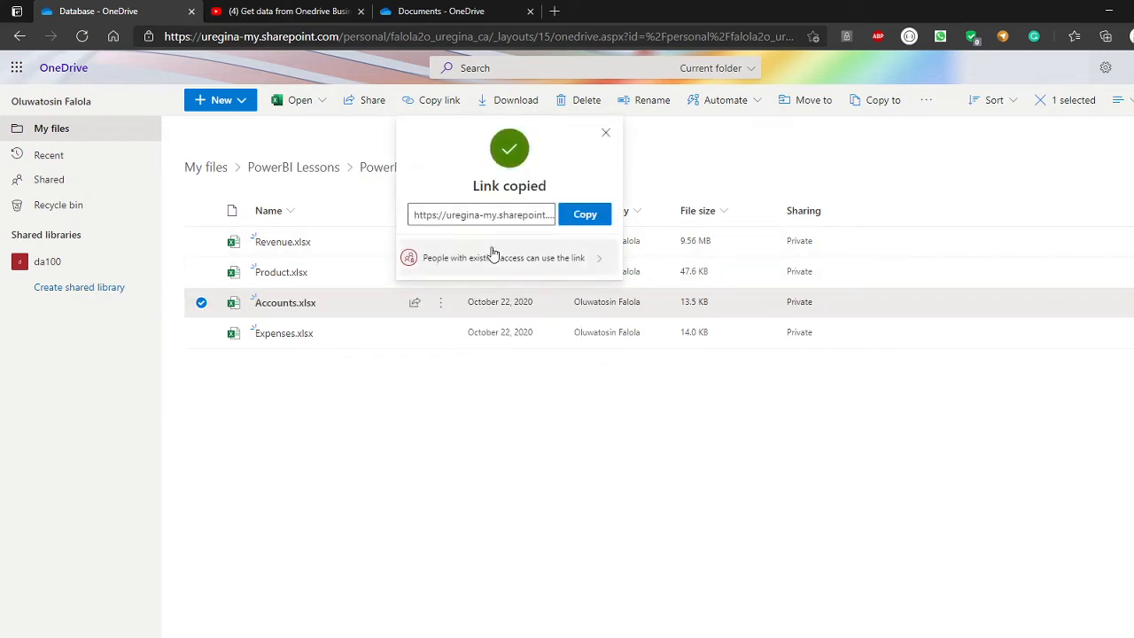
pyautogui.click(583, 220)
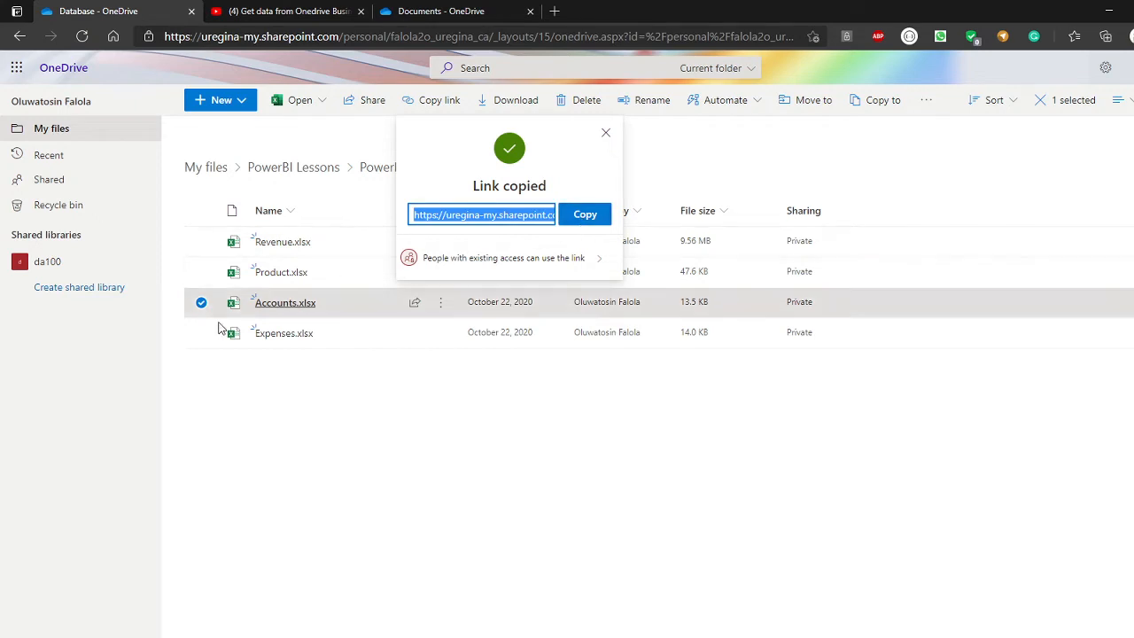
pyautogui.click(602, 136)
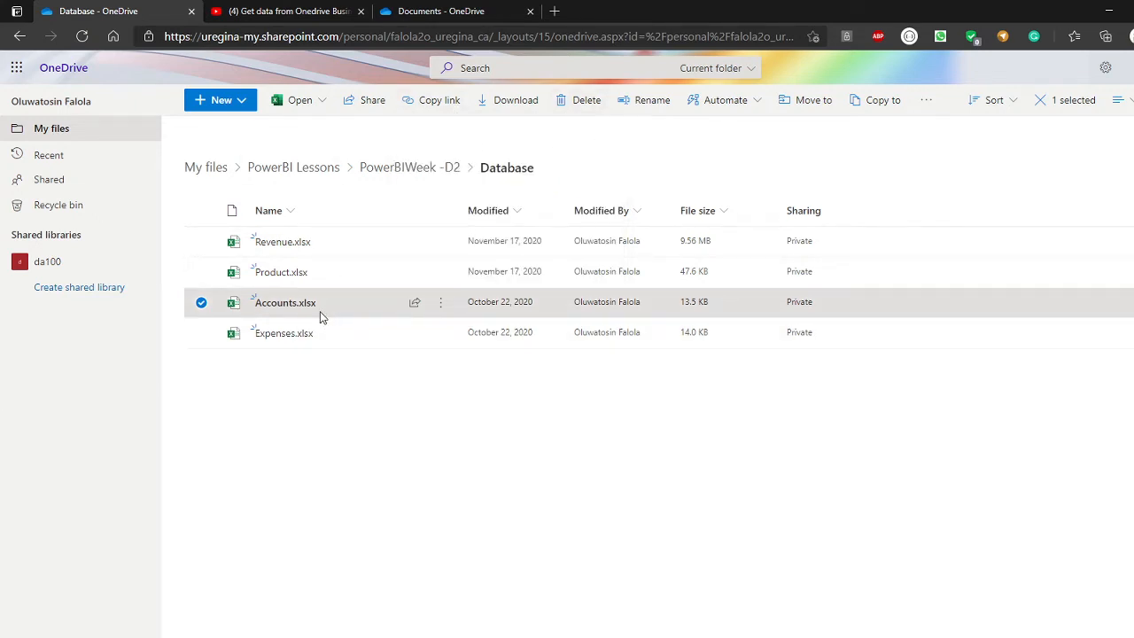
# Step: Open Accounts.xlsx from the Database folder in the desktop Excel app
pyautogui.moveTo(439, 307)
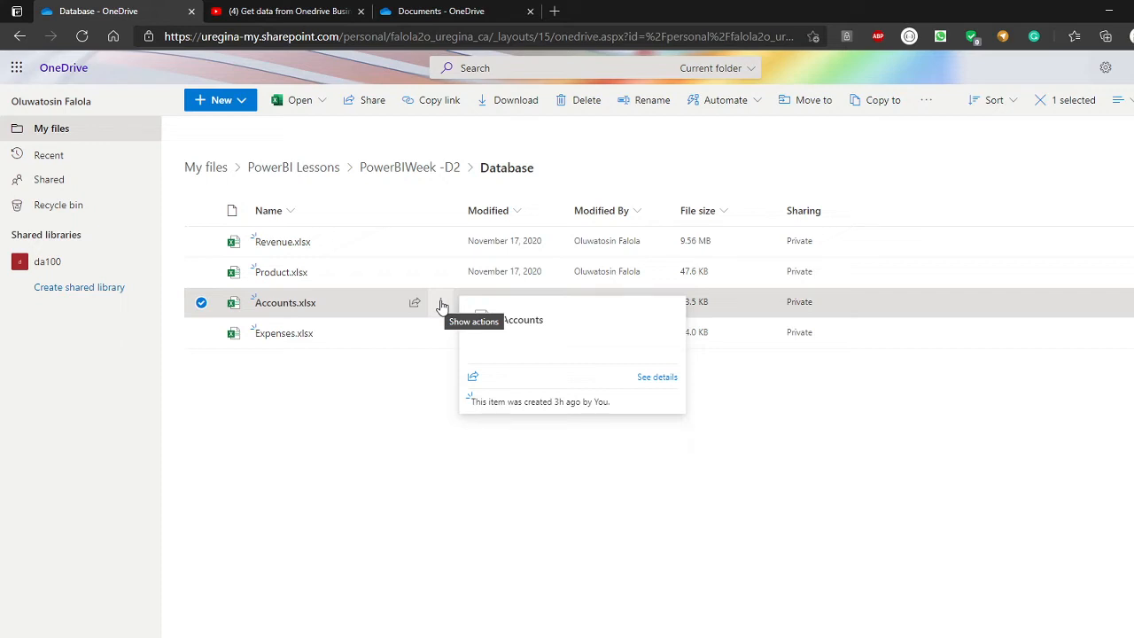
pyautogui.click(442, 306)
pyautogui.moveTo(538, 314)
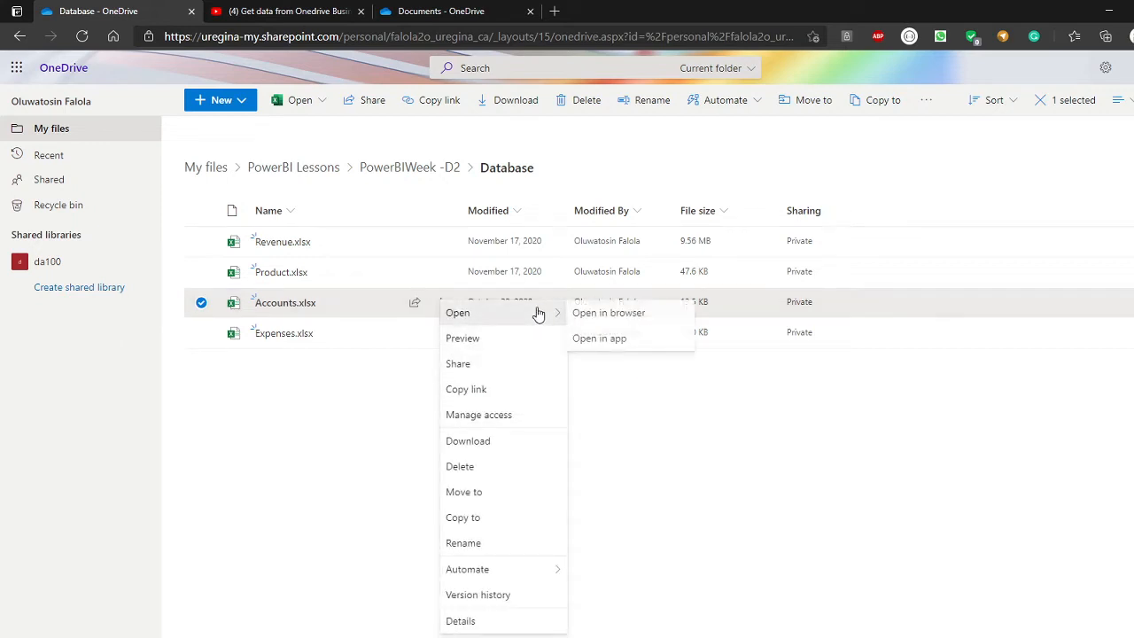
pyautogui.click(604, 339)
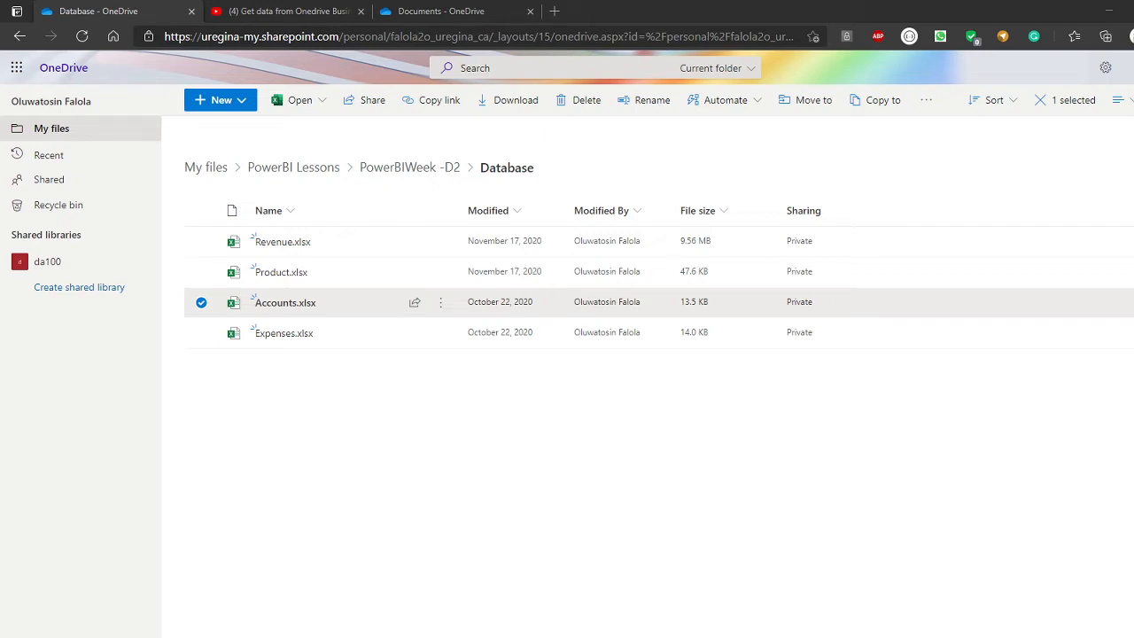
# Step: In Notepad, add the heading "Online Link" above the pasted OneDrive link and leave blank lines below the link
pyautogui.moveTo(0, 51); pyautogui.dragTo(566, 110)
pyautogui.click(717, 110)
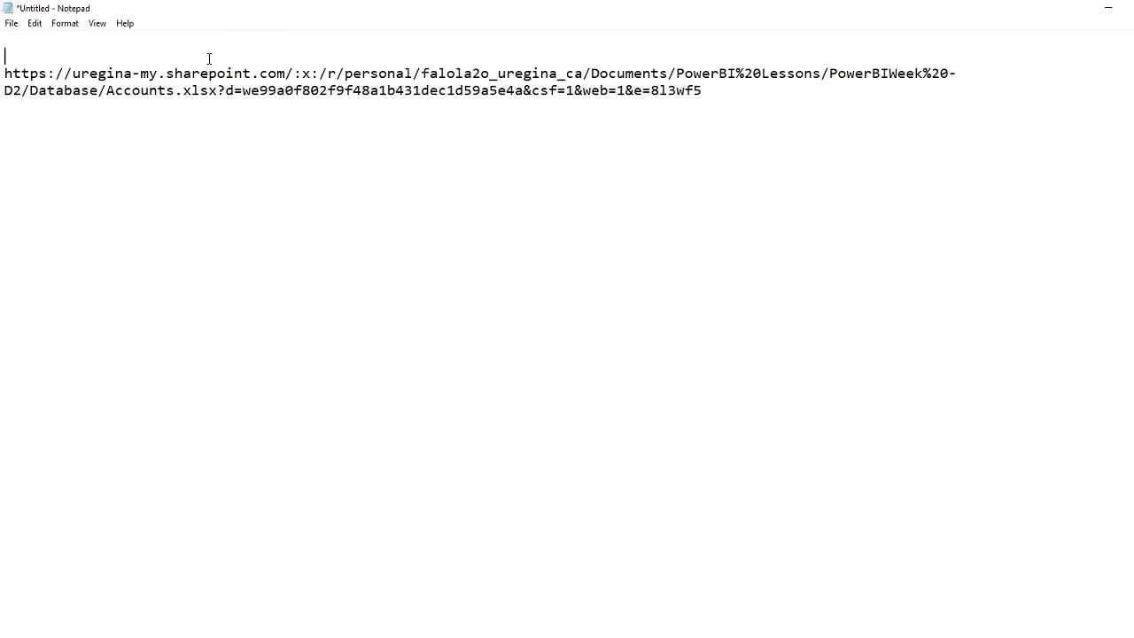
pyautogui.write('Online Link')
pyautogui.press('Return')
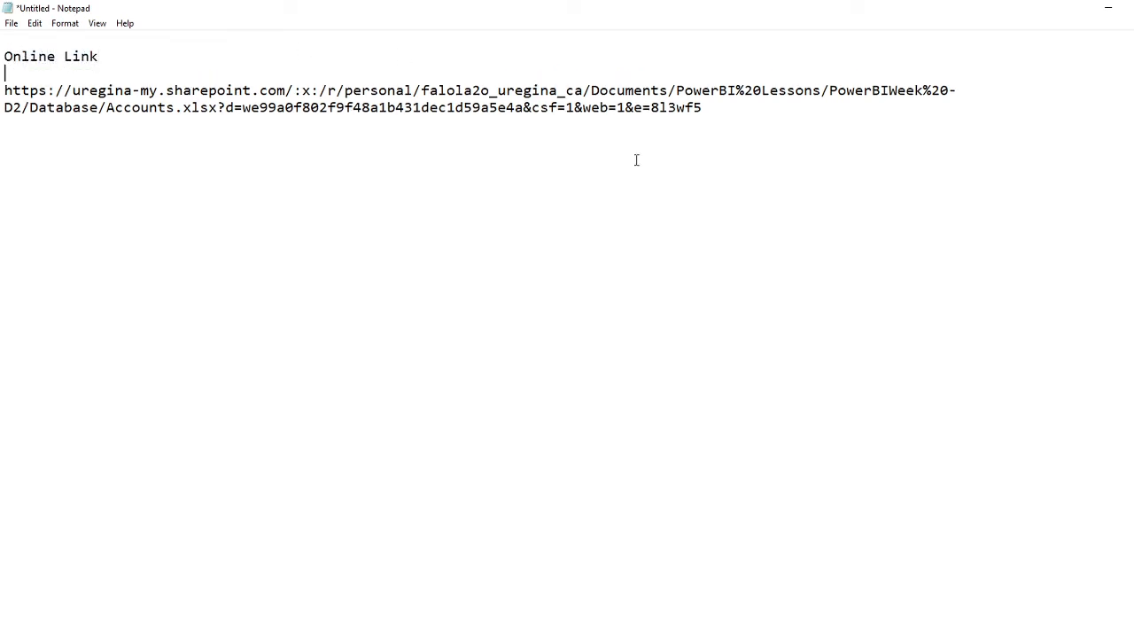
pyautogui.click(747, 131)
pyautogui.press('Return')
pyautogui.press('Return')
# Step: Switch to Excel and copy the file path of the Accounts workbook from its file information
pyautogui.moveTo(0, 33); pyautogui.dragTo(709, 2)
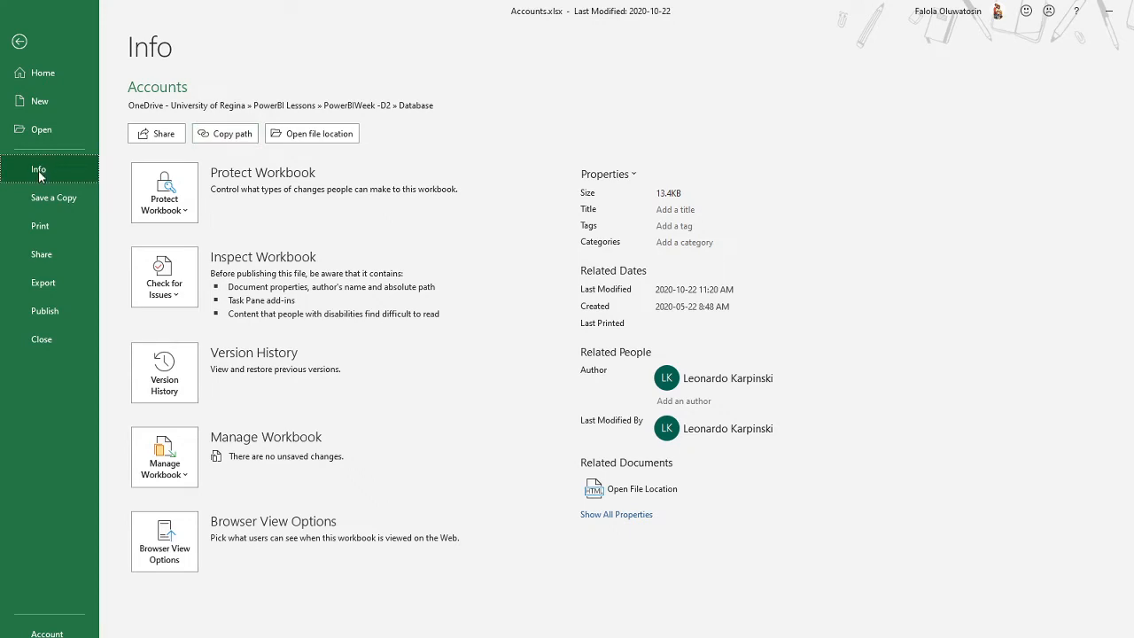
pyautogui.click(18, 42)
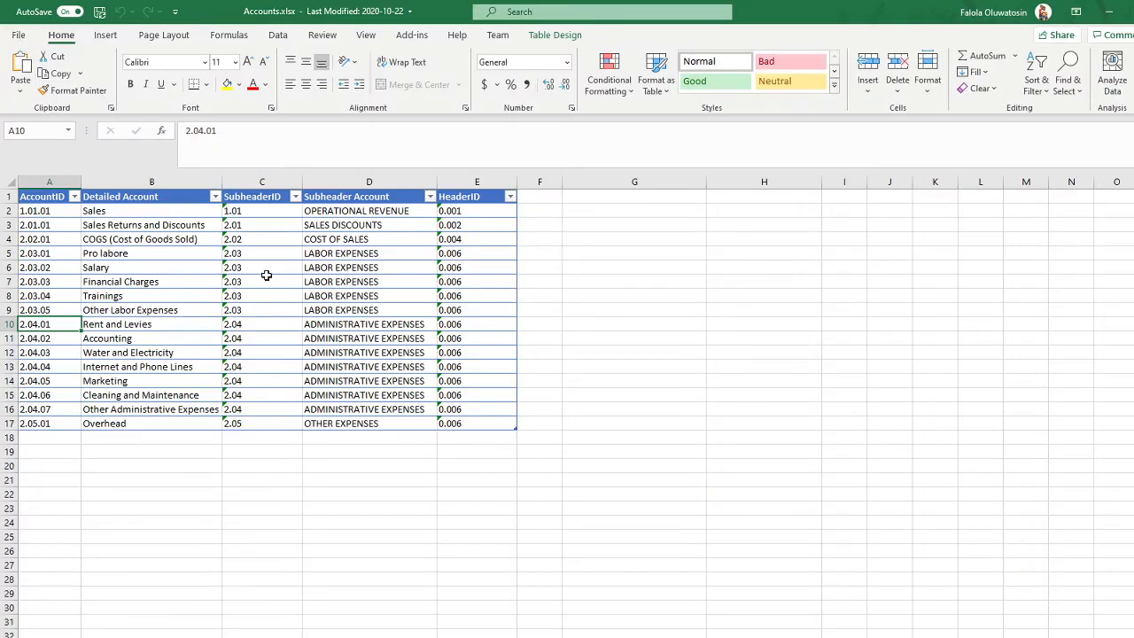
pyautogui.click(18, 35)
pyautogui.click(49, 172)
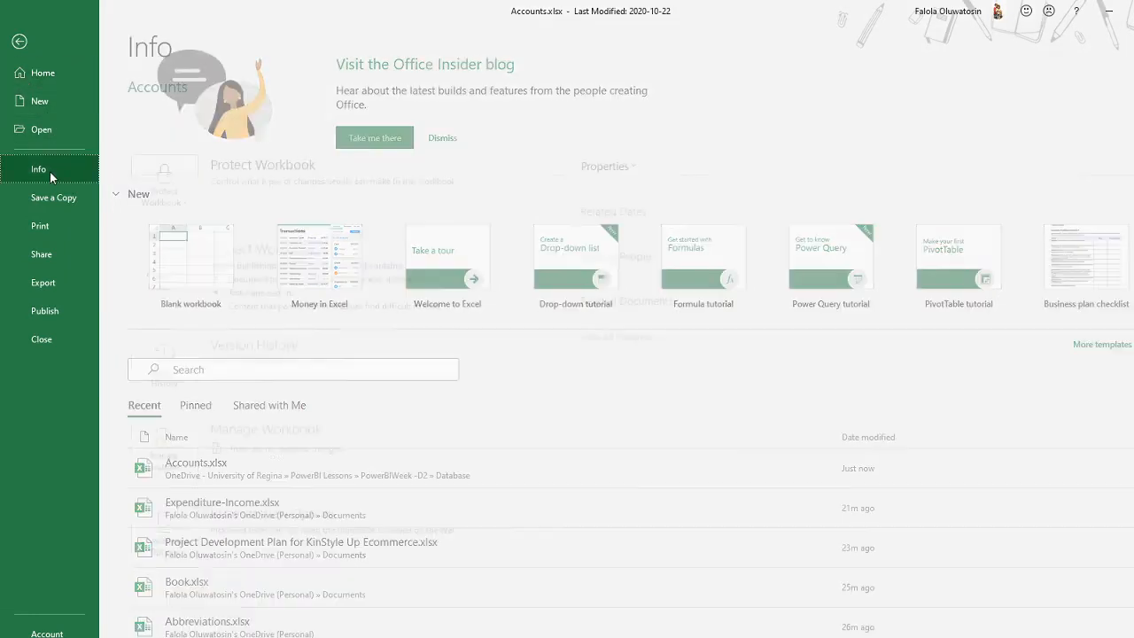
pyautogui.click(236, 138)
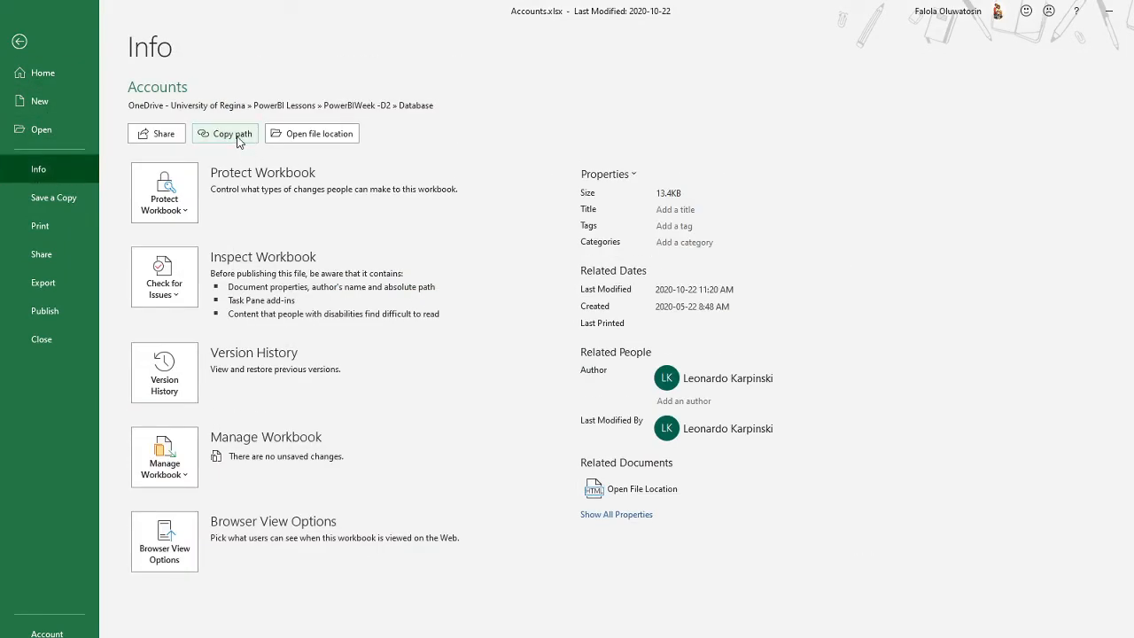
pyautogui.click(1108, 10)
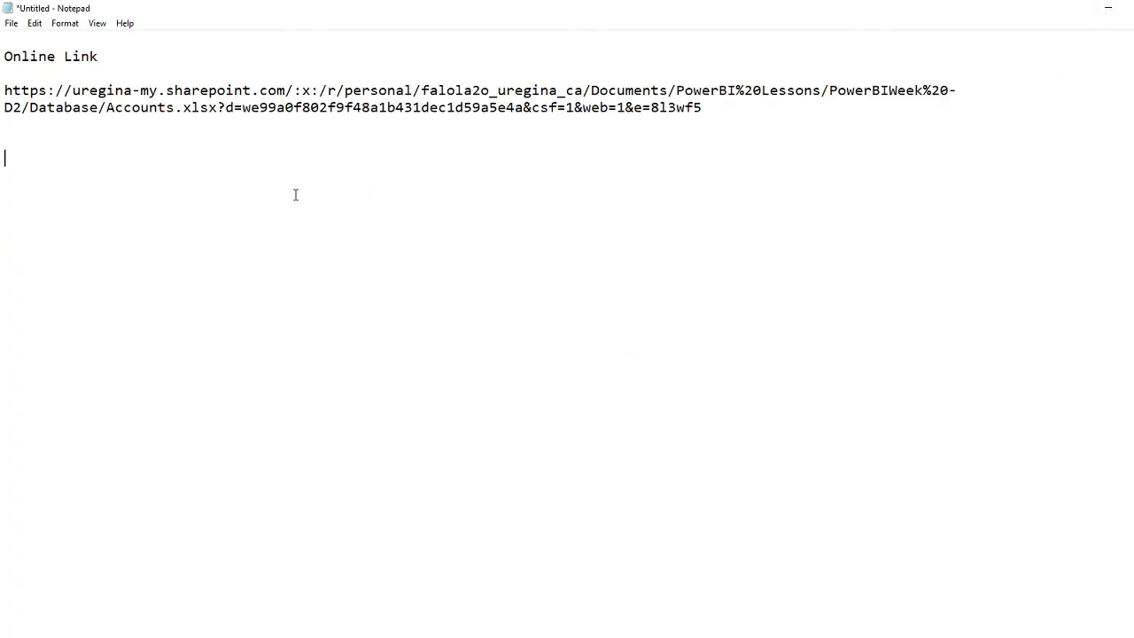
# Step: In Notepad, add the heading "Excel Path" and paste the copied workbook path beneath it
pyautogui.write('Excel Path')
pyautogui.press('Return')
pyautogui.hotkey('ctrl', 'v')
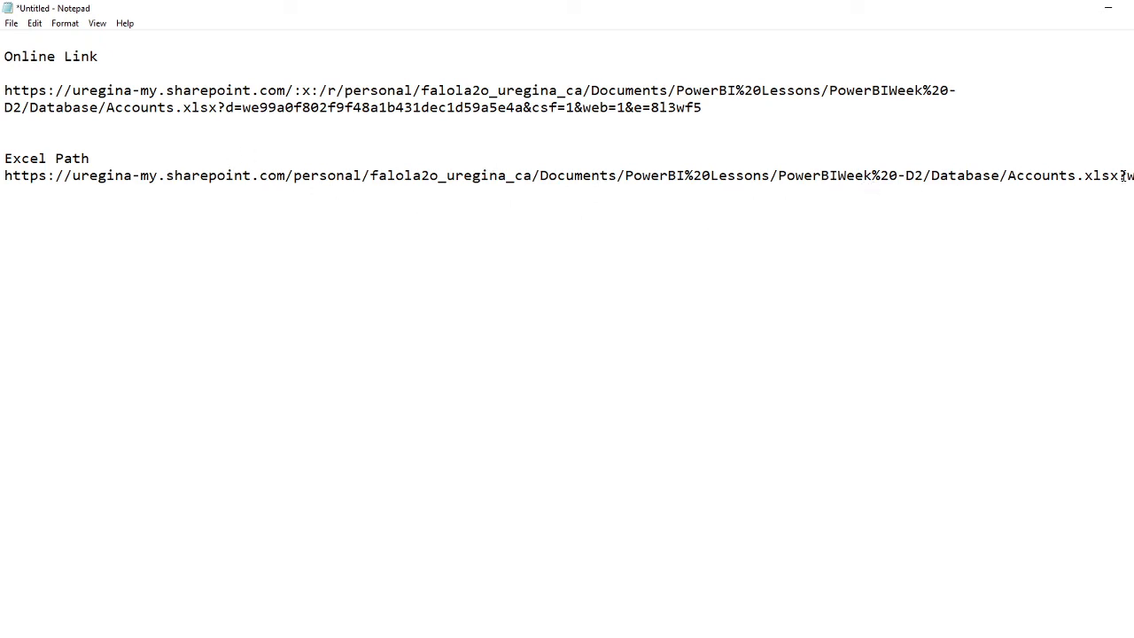
# Step: Delete the query suffix after "Accounts.xlsx" from the Excel path and select the remaining URL
pyautogui.moveTo(1118, 175); pyautogui.dragTo(1133, 175)
pyautogui.press('Delete')
pyautogui.moveTo(1119, 175); pyautogui.dragTo(6, 175)
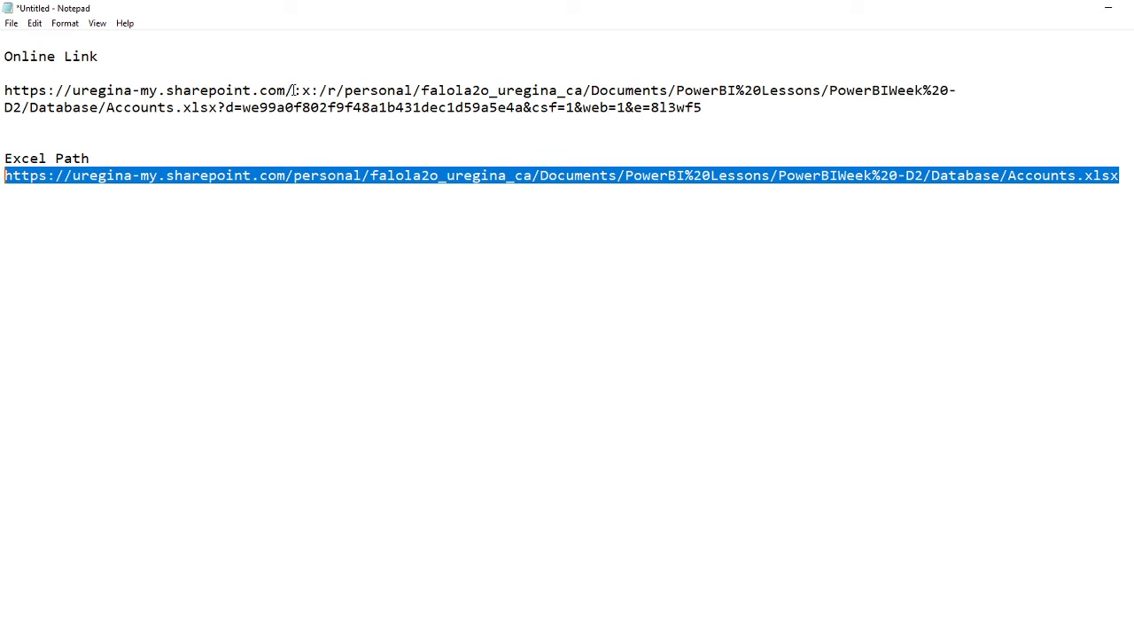
# Step: Remove ":x:/r/" and everything after "Accounts.xlsx" from the online link so that it matches the Excel path
pyautogui.moveTo(293, 90); pyautogui.dragTo(345, 89)
pyautogui.press('BackSpace')
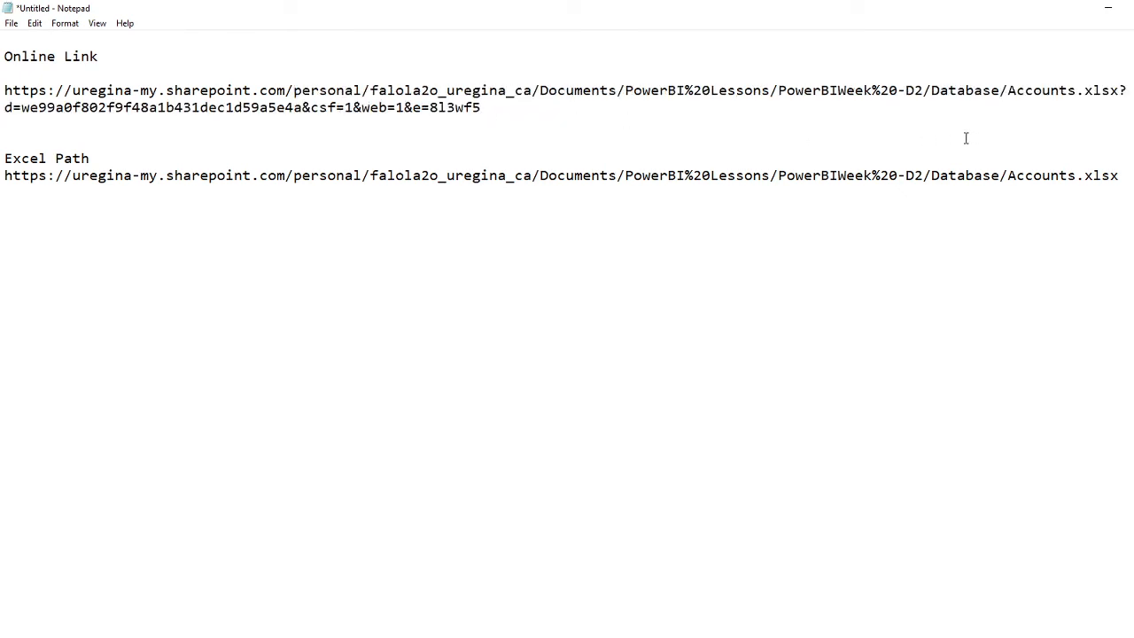
pyautogui.click(508, 103)
pyautogui.moveTo(507, 103); pyautogui.dragTo(625, 107)
pyautogui.moveTo(1046, 109); pyautogui.dragTo(1121, 96)
pyautogui.press('BackSpace')
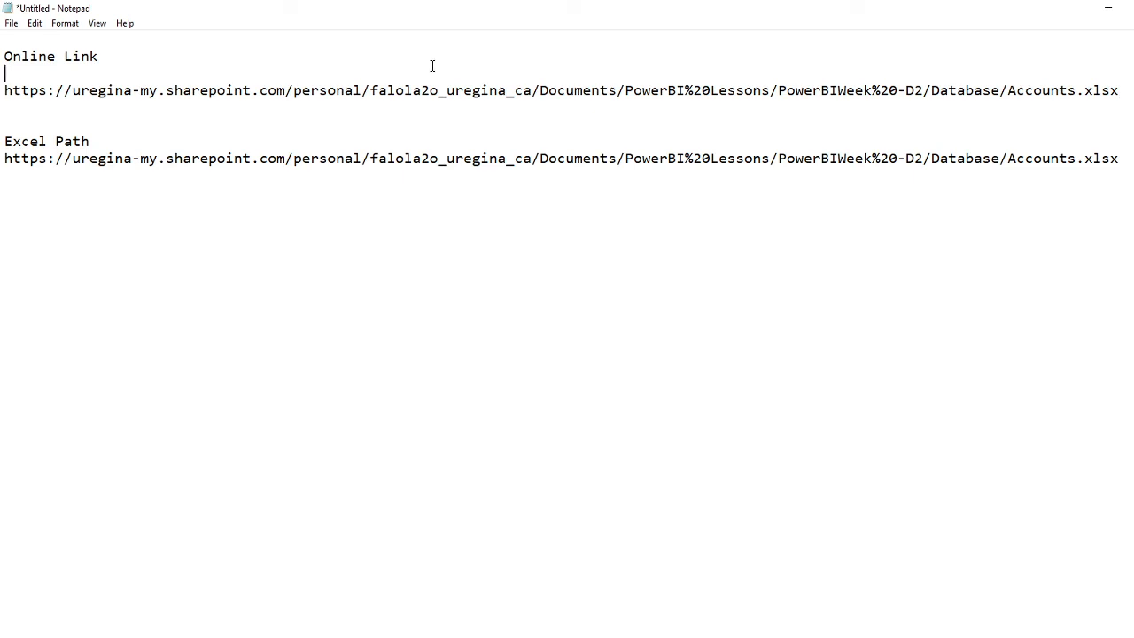
# Step: Copy the cleaned Excel path and open the full list of data sources in Power BI Desktop
pyautogui.moveTo(1119, 160); pyautogui.dragTo(5, 159)
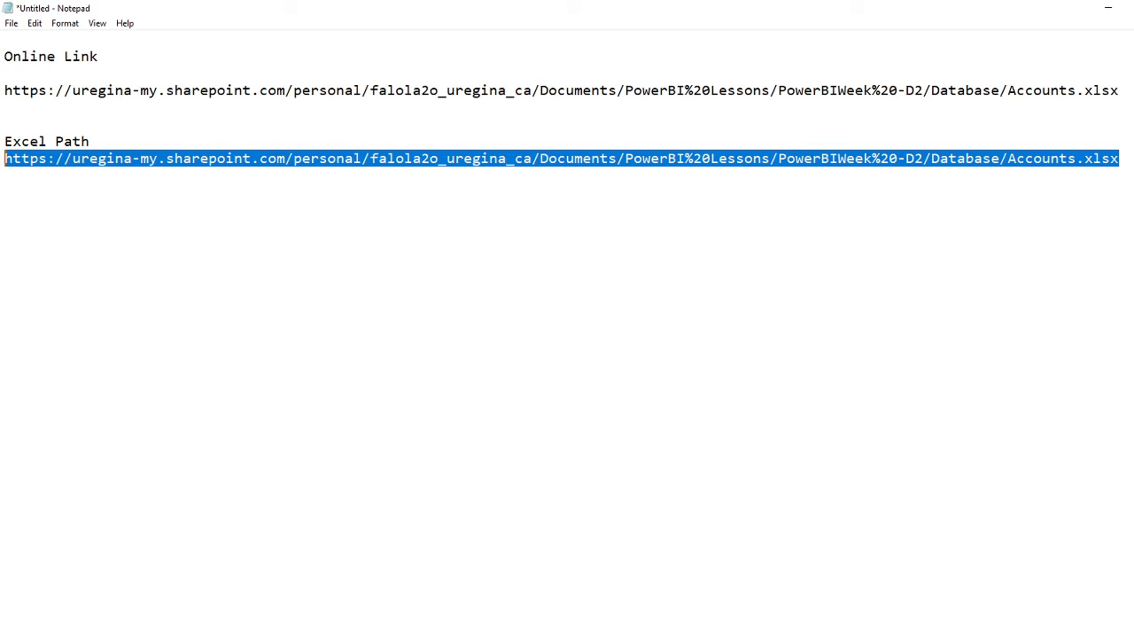
pyautogui.hotkey('alt', 'Tab')
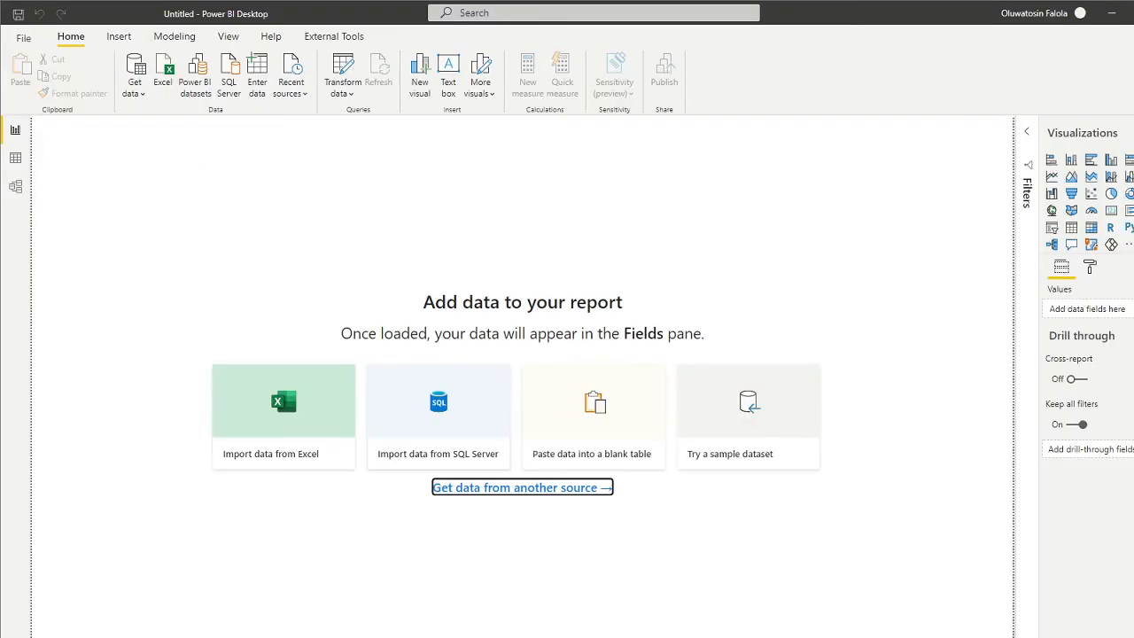
pyautogui.click(543, 490)
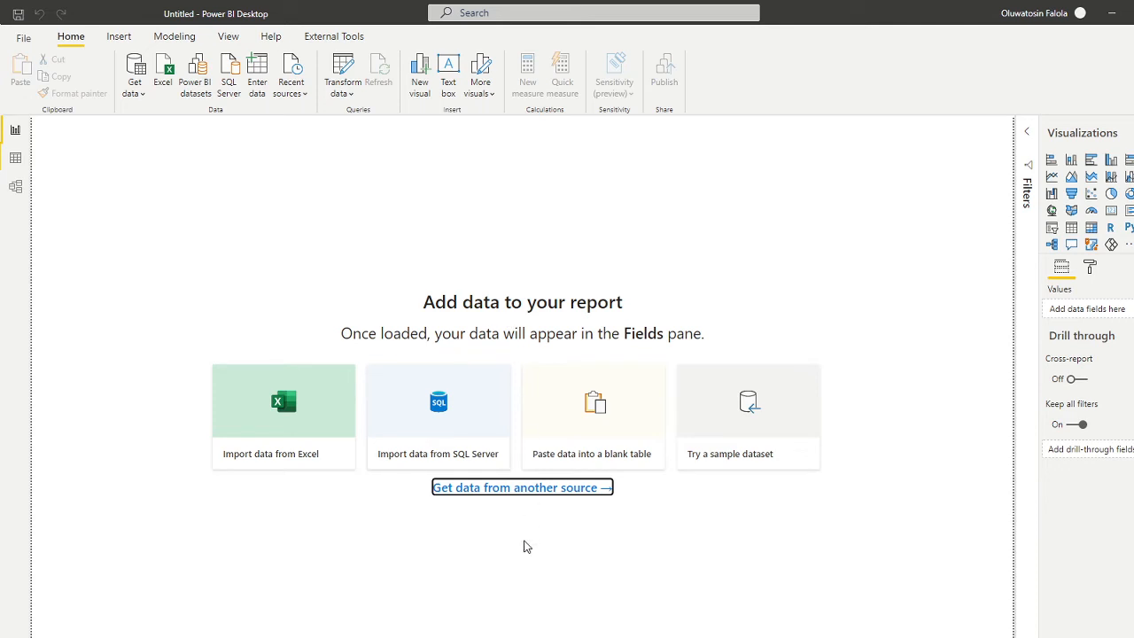
pyautogui.click(543, 489)
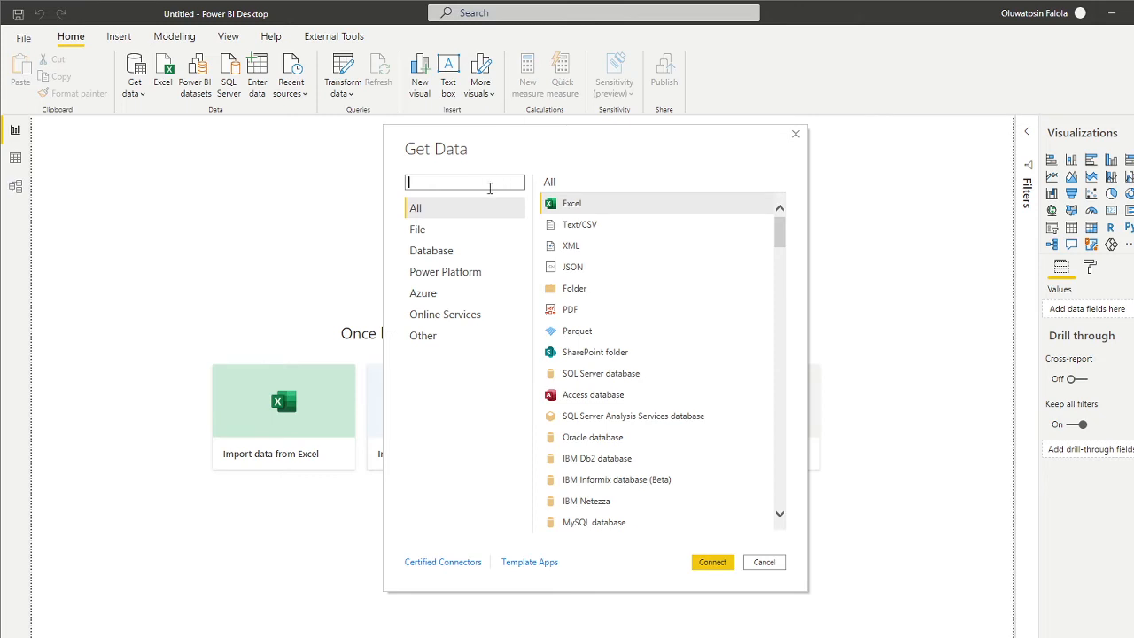
# Step: Find the Web connector by searching for "web" and connect with the copied Accounts.xlsx URL in Basic mode
pyautogui.write('web')
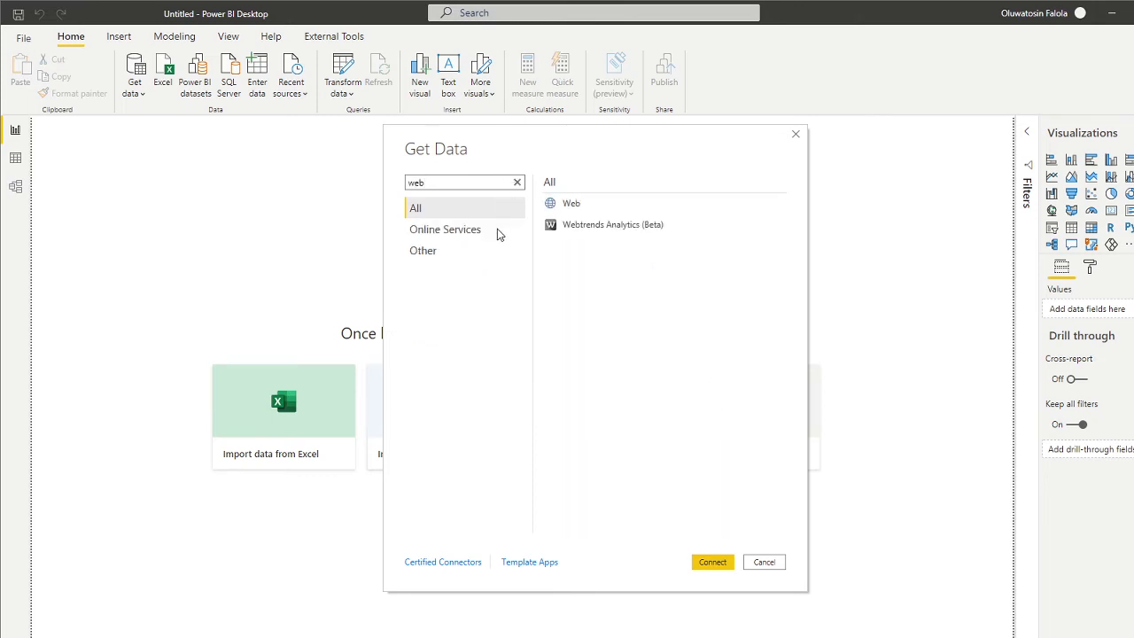
pyautogui.click(576, 205)
pyautogui.click(718, 563)
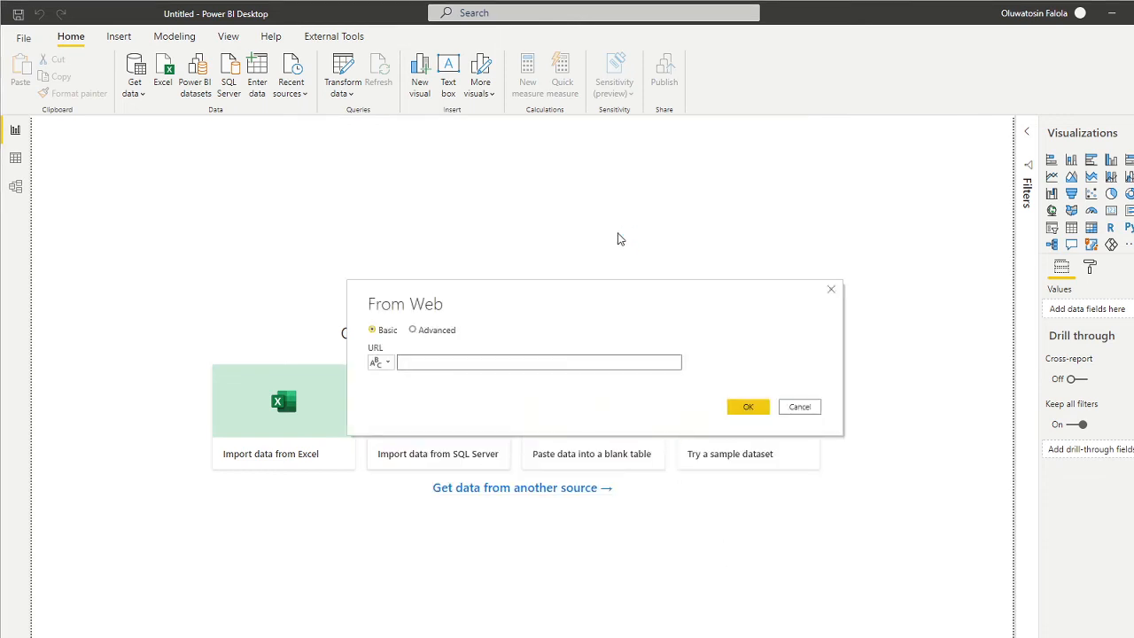
pyautogui.hotkey('ctrl', 'v')
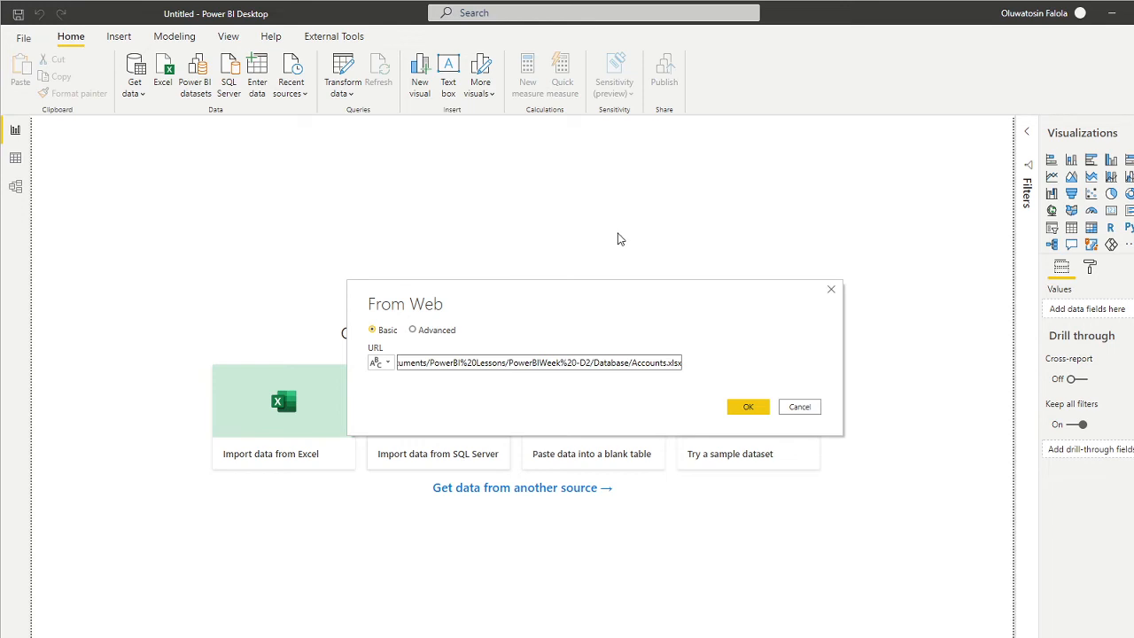
pyautogui.click(755, 410)
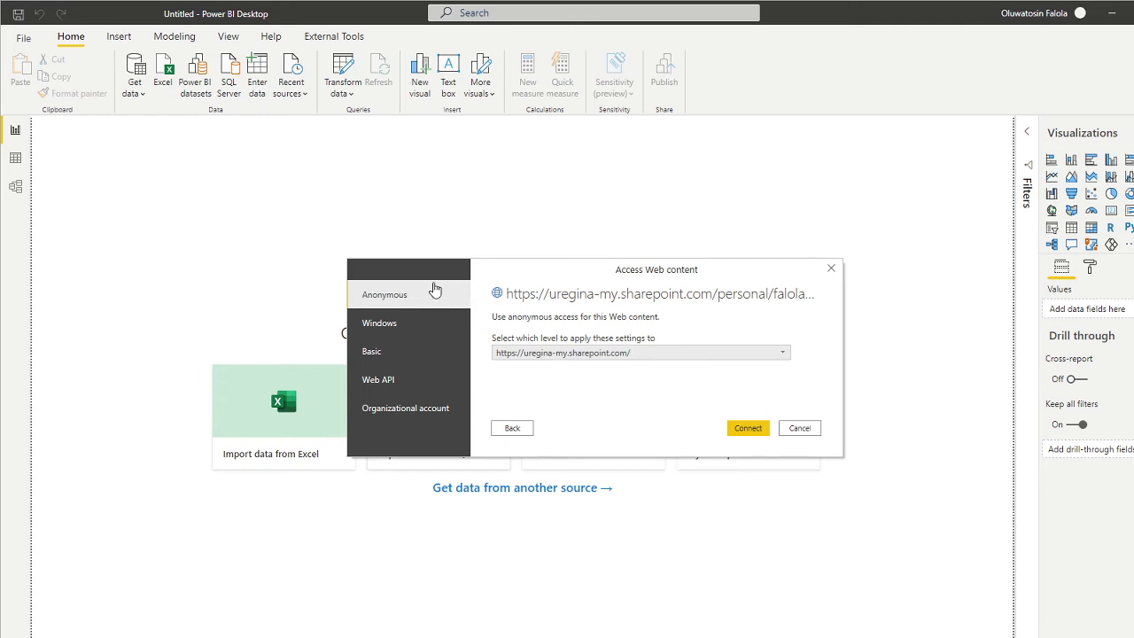
pyautogui.click(440, 412)
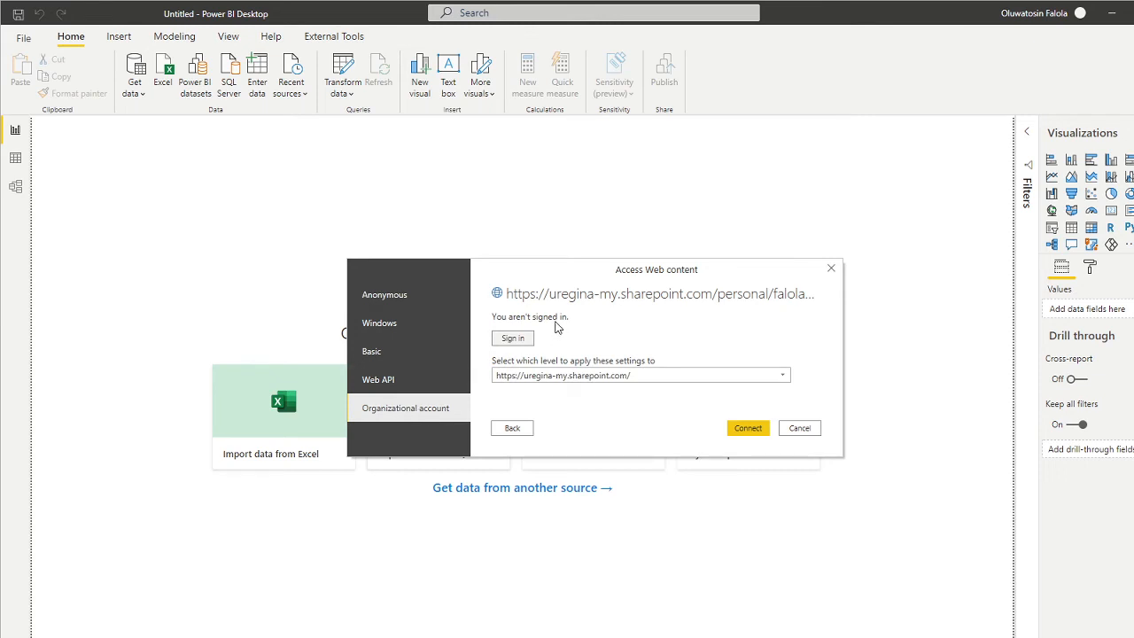
pyautogui.click(514, 340)
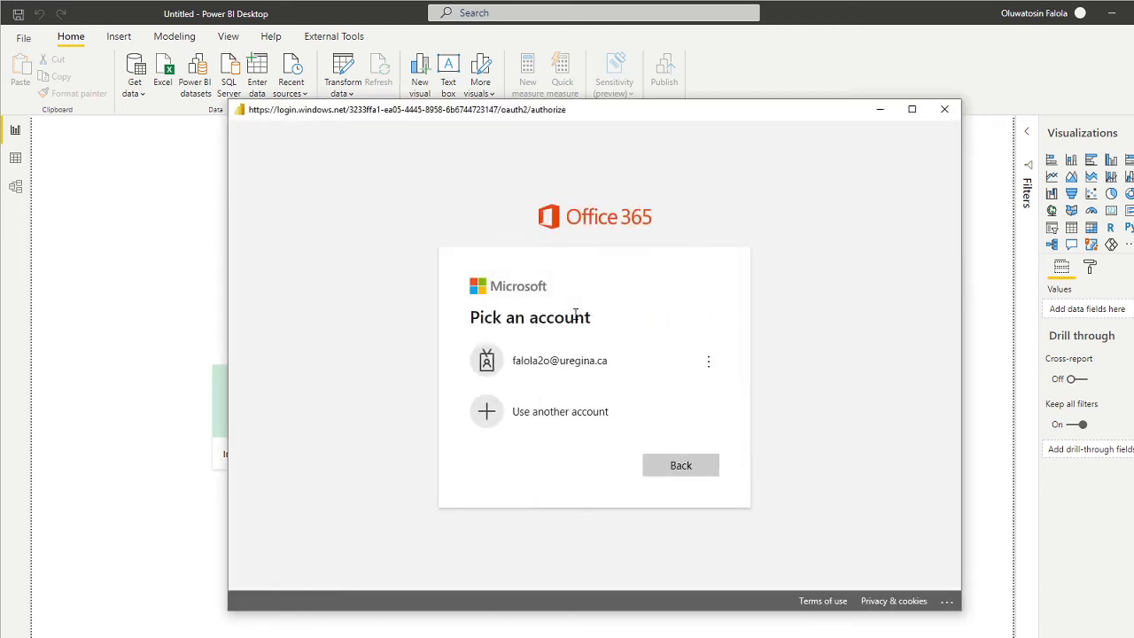
pyautogui.click(594, 365)
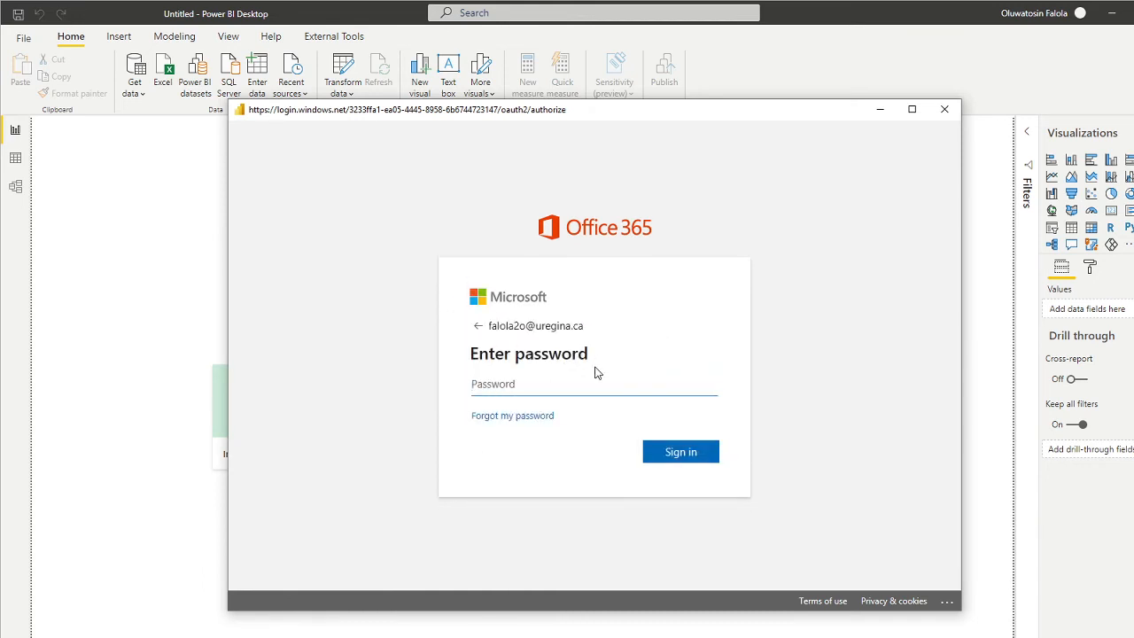
pyautogui.write('•••••••••')
pyautogui.click(686, 469)
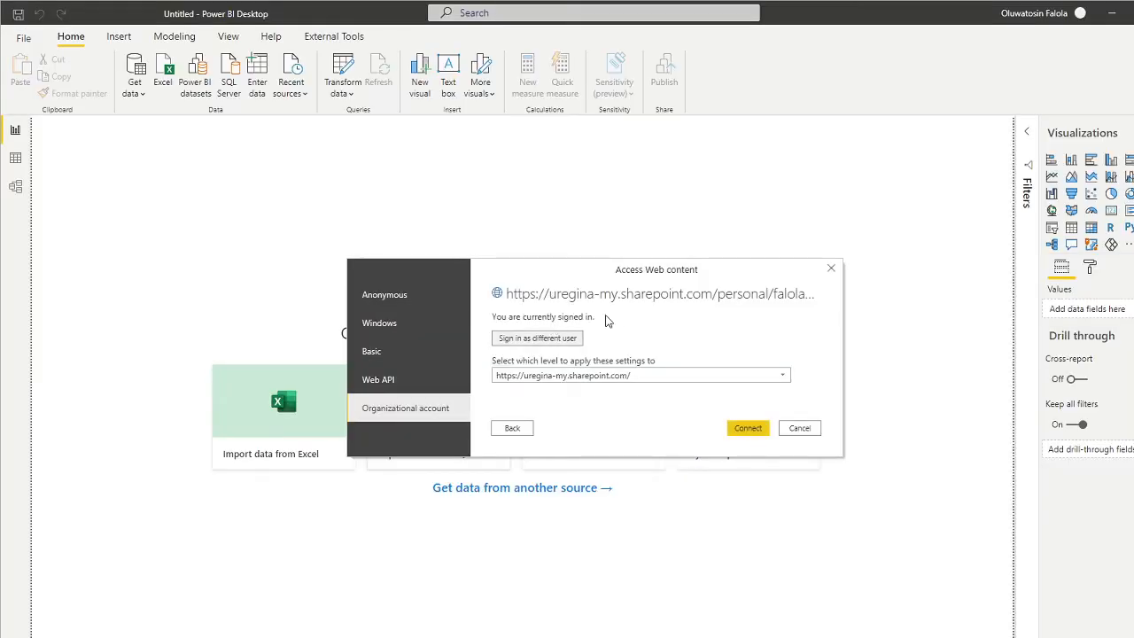
pyautogui.click(749, 429)
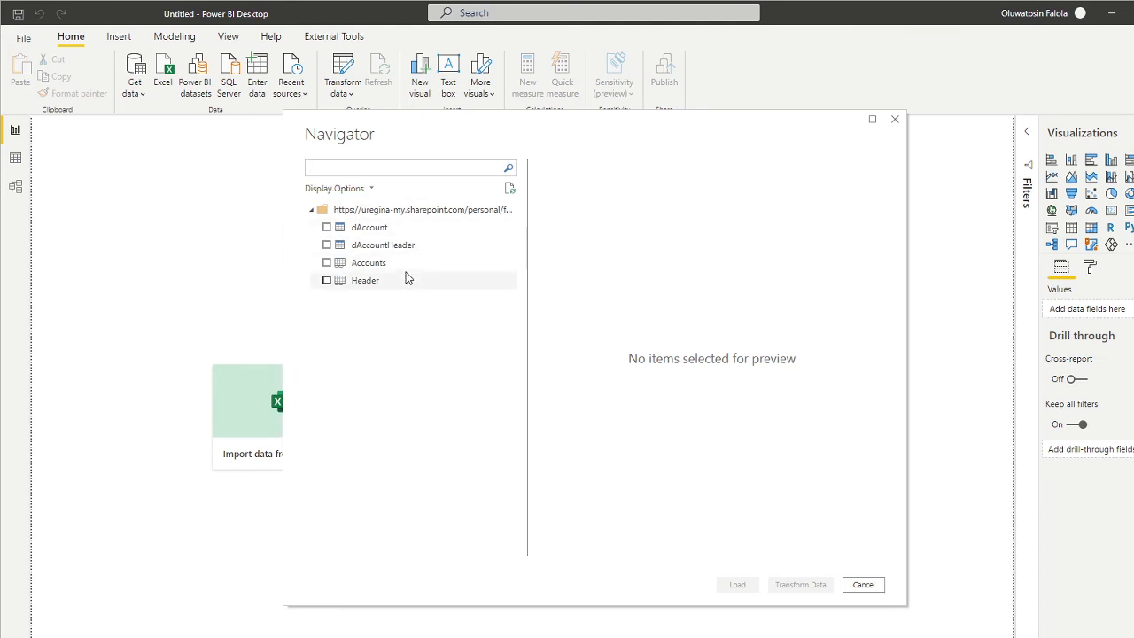
# Step: Select the Accounts sheet of the workbook and load it into the report
pyautogui.click(326, 264)
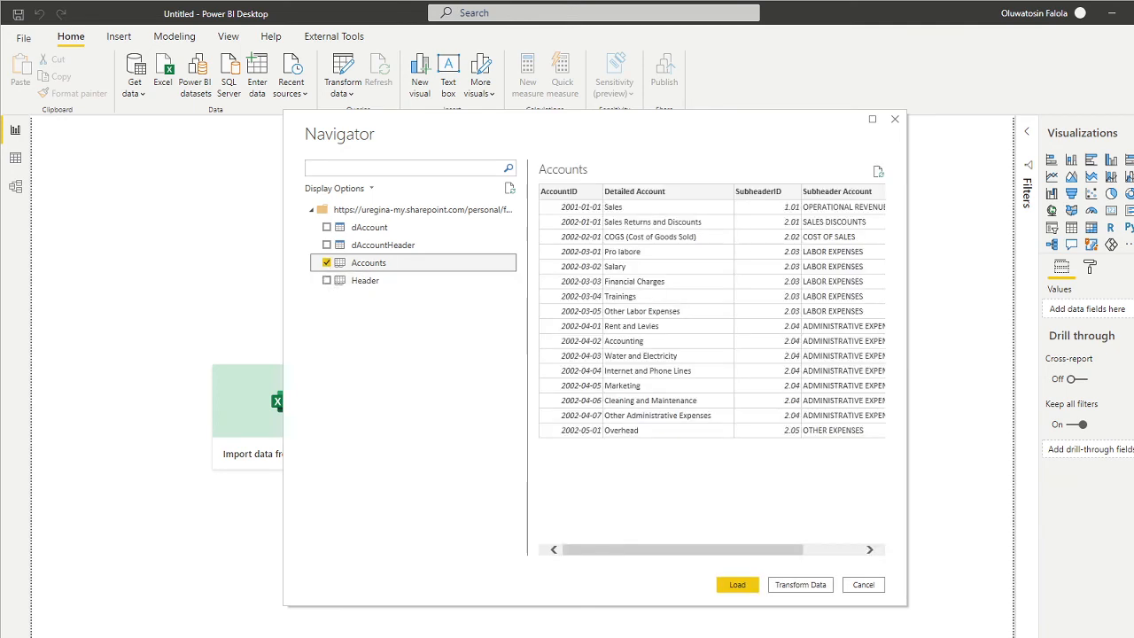
pyautogui.click(306, 623)
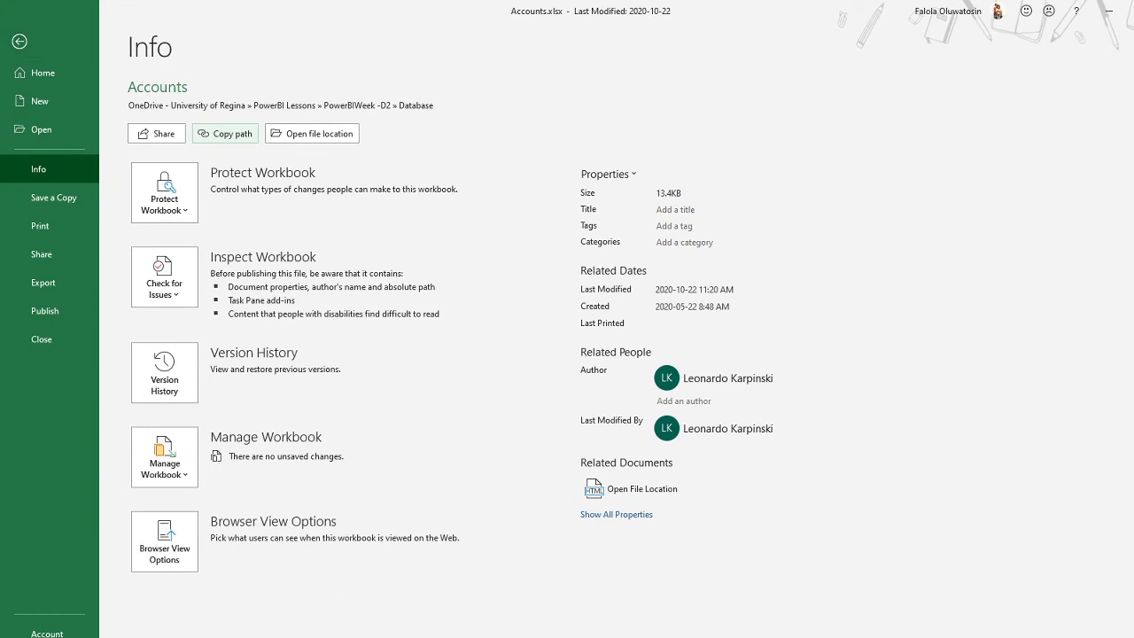
pyautogui.hotkey('alt', 'Tab')
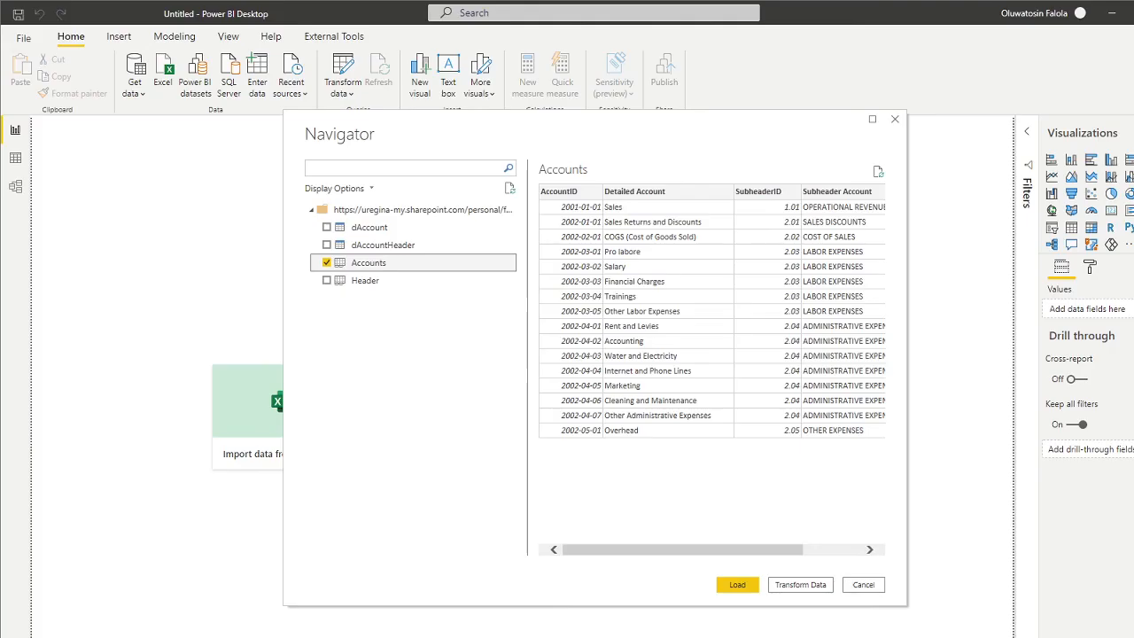
pyautogui.click(738, 587)
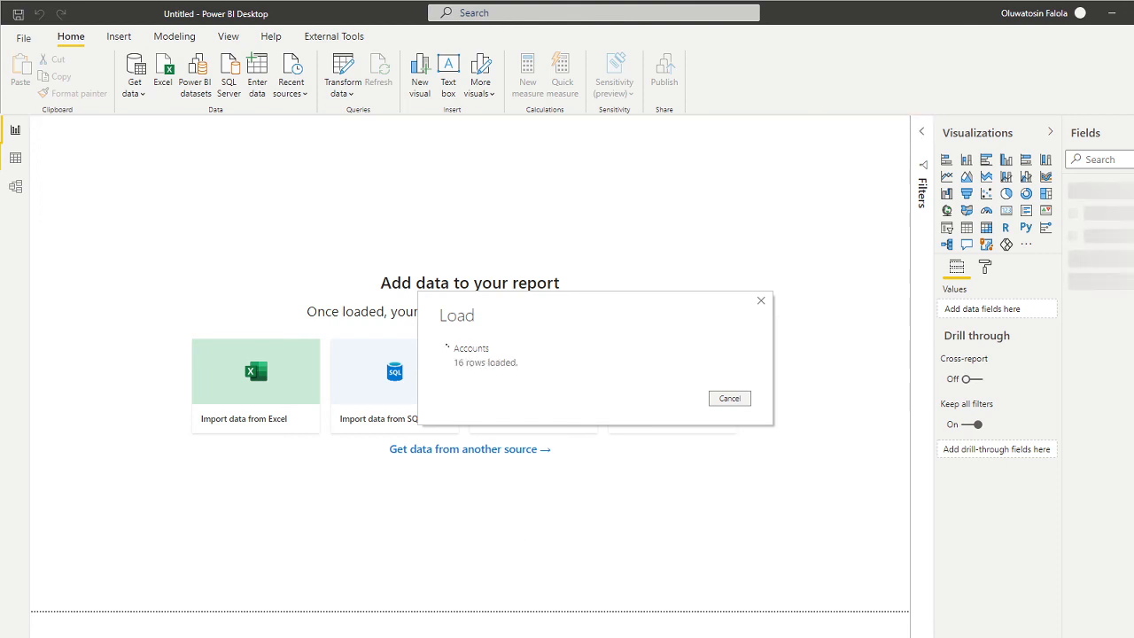
# Step: Switch to the Accounts.xlsx workbook in Excel and inspect the AccountID column in its worksheet
pyautogui.moveTo(398, 637)
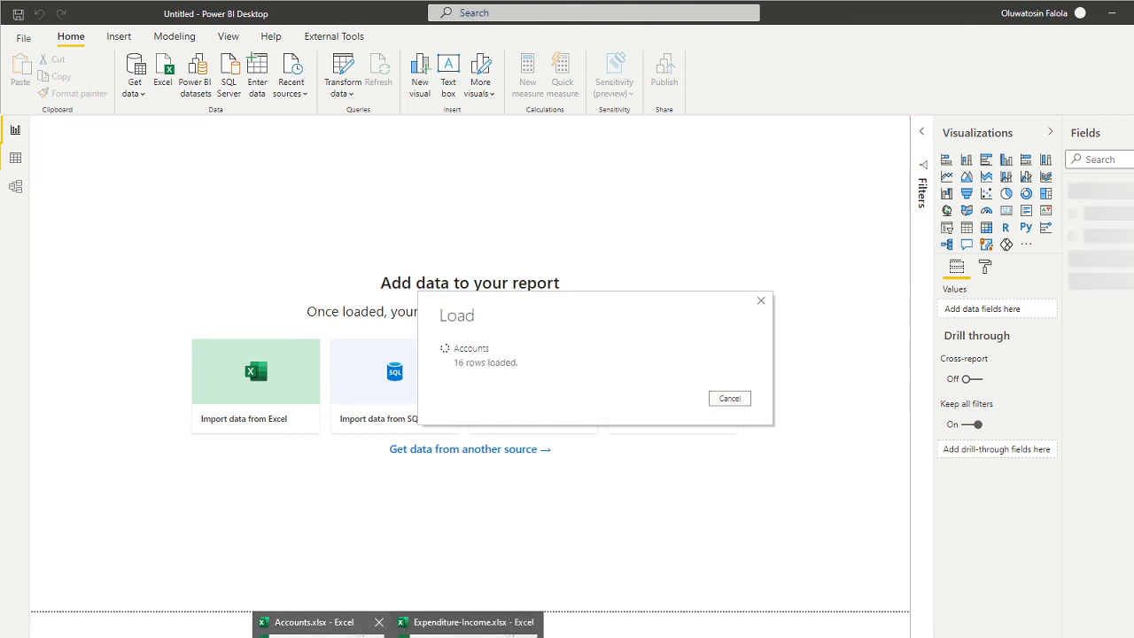
pyautogui.click(315, 622)
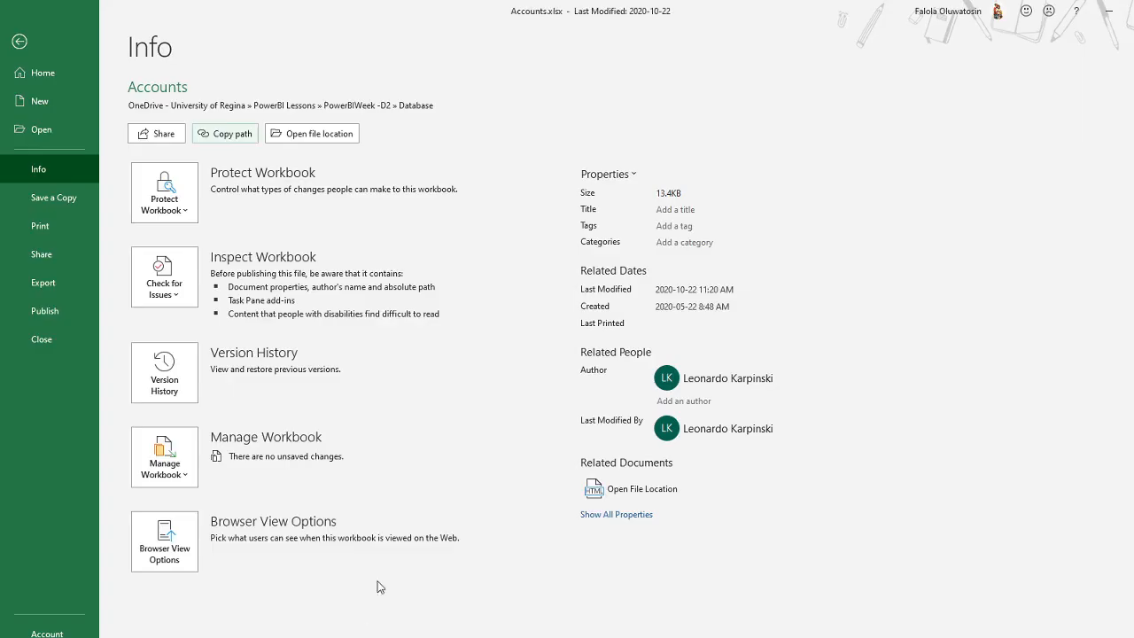
pyautogui.click(31, 47)
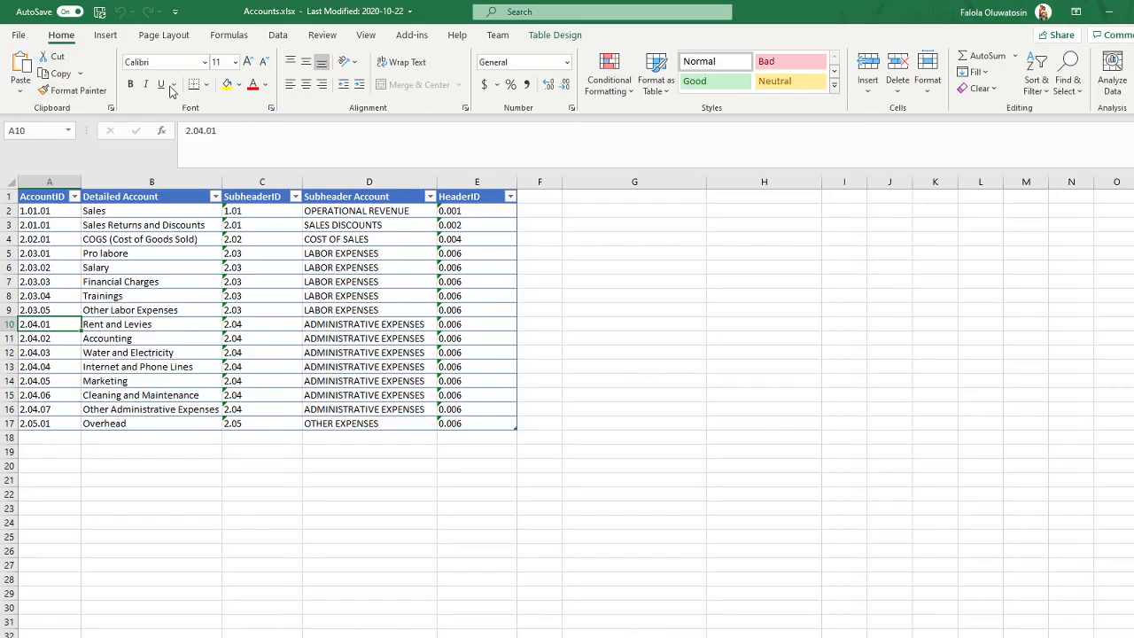
pyautogui.click(51, 182)
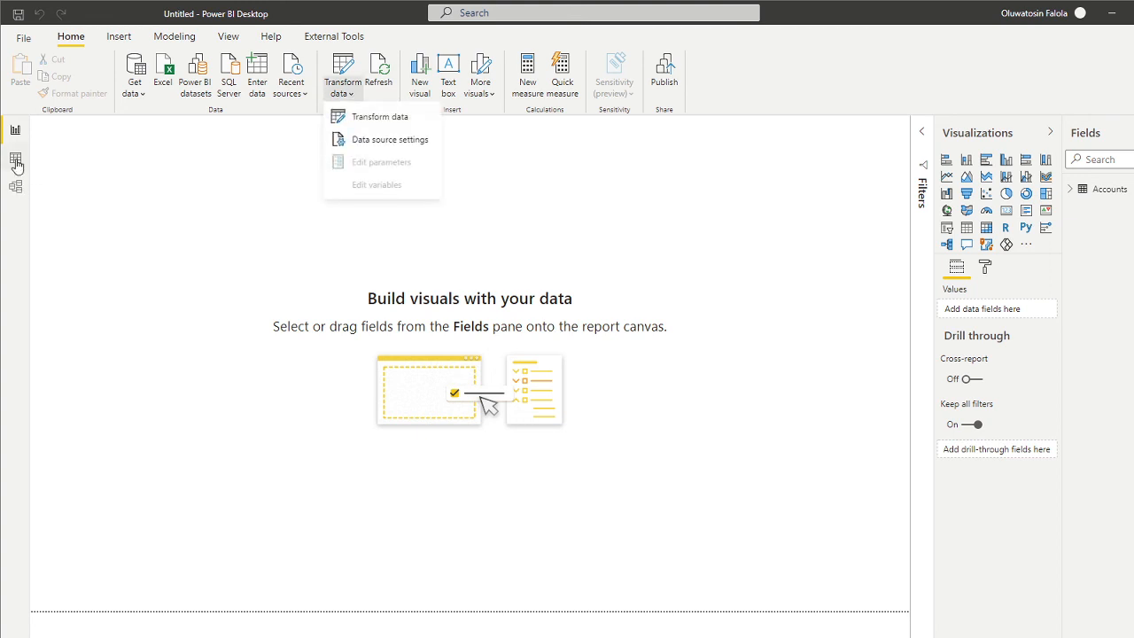
# Step: Switch back to Power BI Desktop and open the loaded data in the Power Query Editor
pyautogui.click(354, 118)
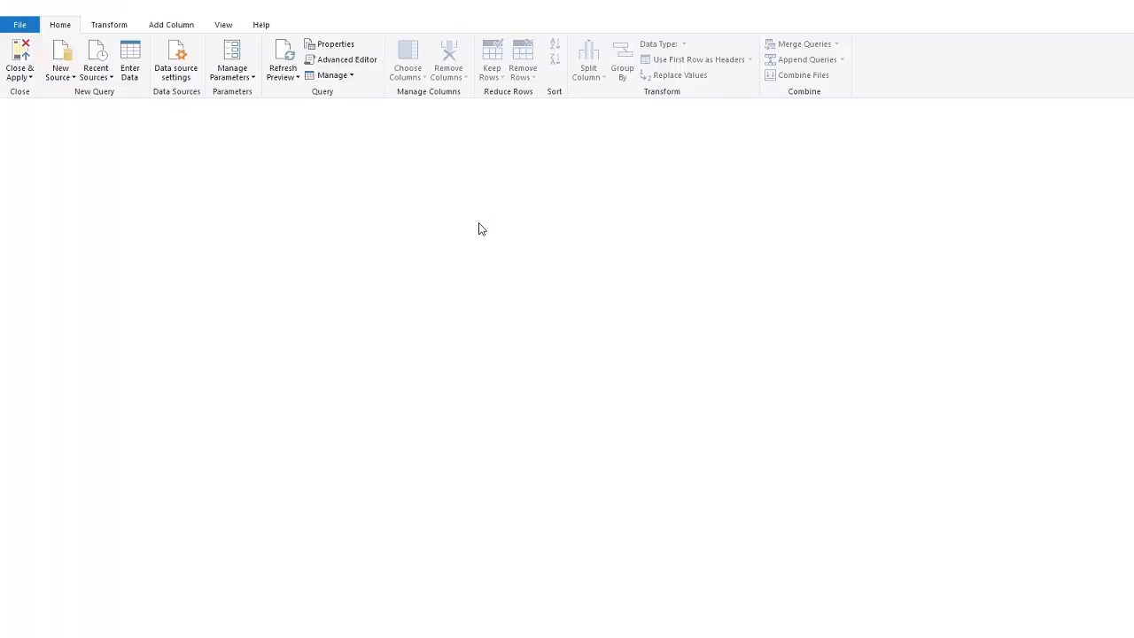